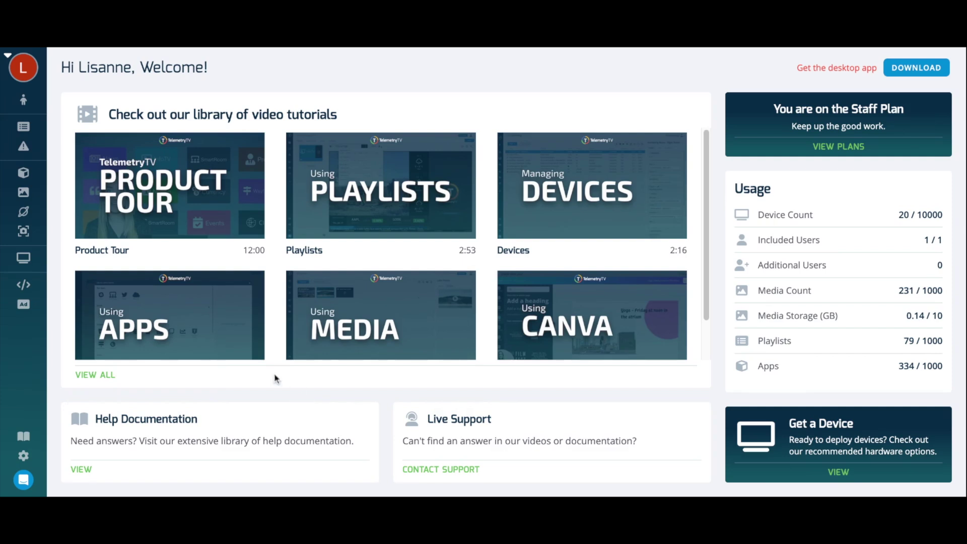
From the Apps list, open the Create Application dialog to start a new app
left_click(23, 173)
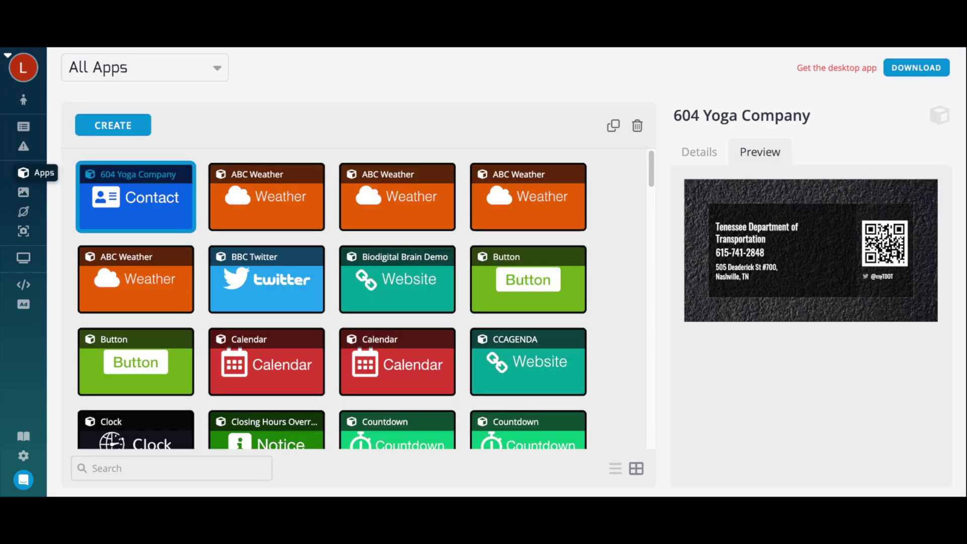
left_click(99, 128)
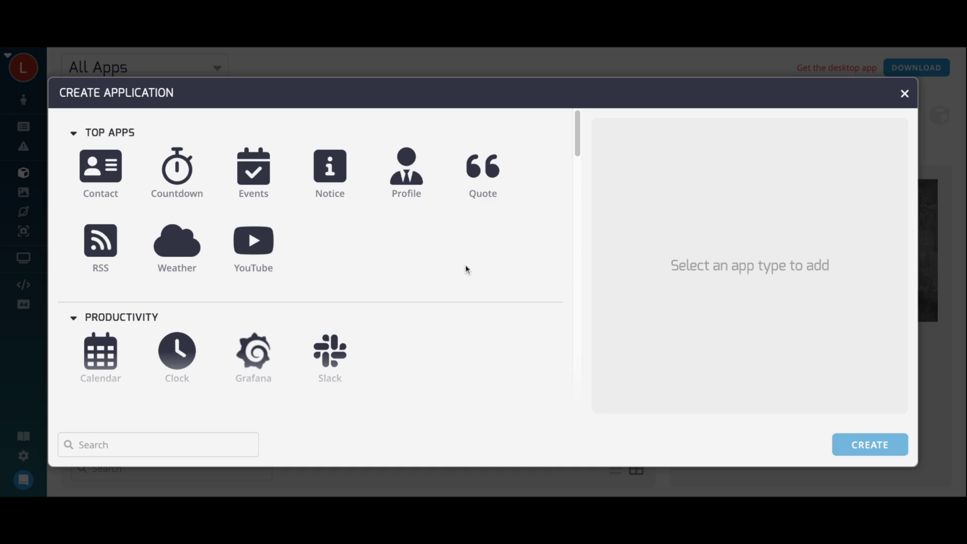
Choose the Weather app type and replace its 'Weather' label with 'Local Weather'
left_click(172, 243)
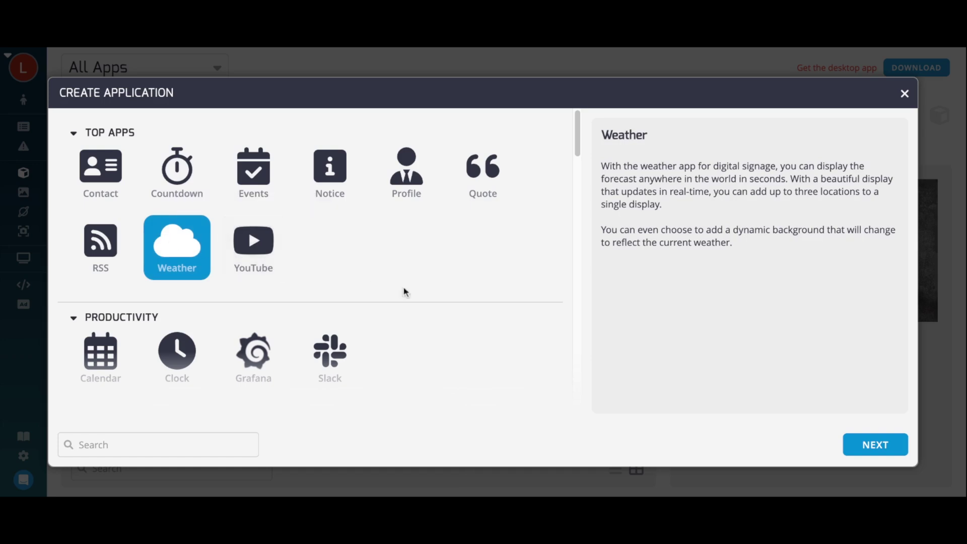
left_click(875, 445)
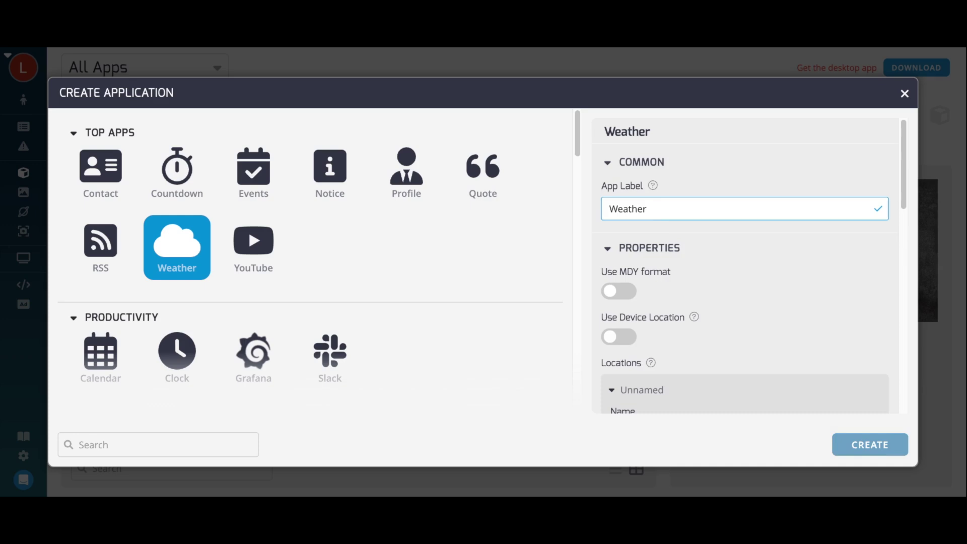
left_click(655, 210)
key("shift+Left")
key("shift+Left")
key("shift+Left")
key("shift+Left")
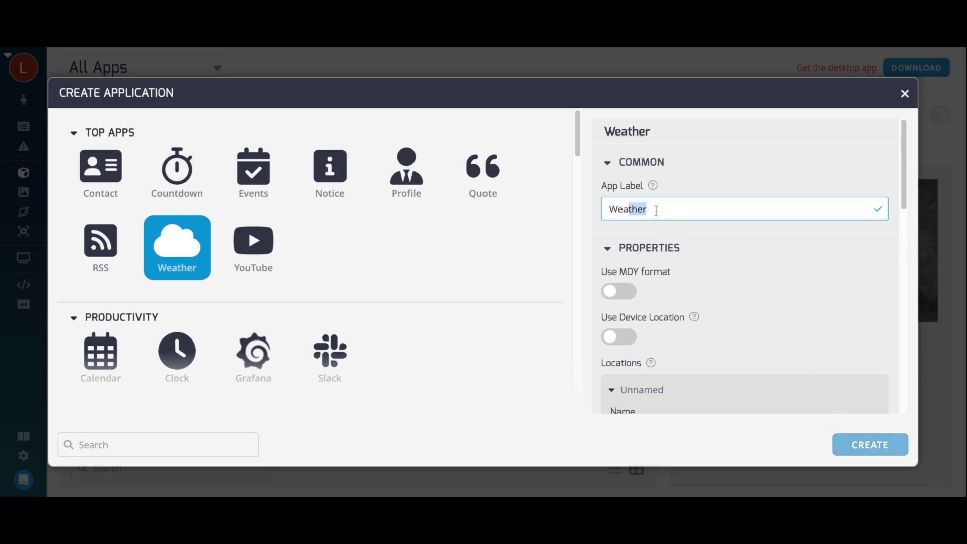
key("Home")
key("shift+Right")
key("shift+Right")
key("shift+Right")
key("shift+Right")
key("shift+Right")
key("shift+Right")
key("shift+Right")
type("Local Weather")
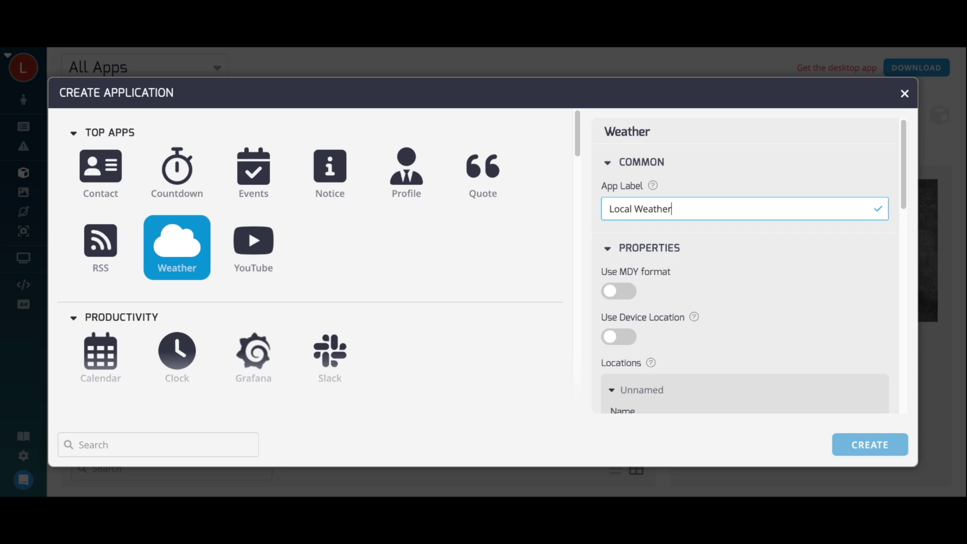
left_click(876, 212)
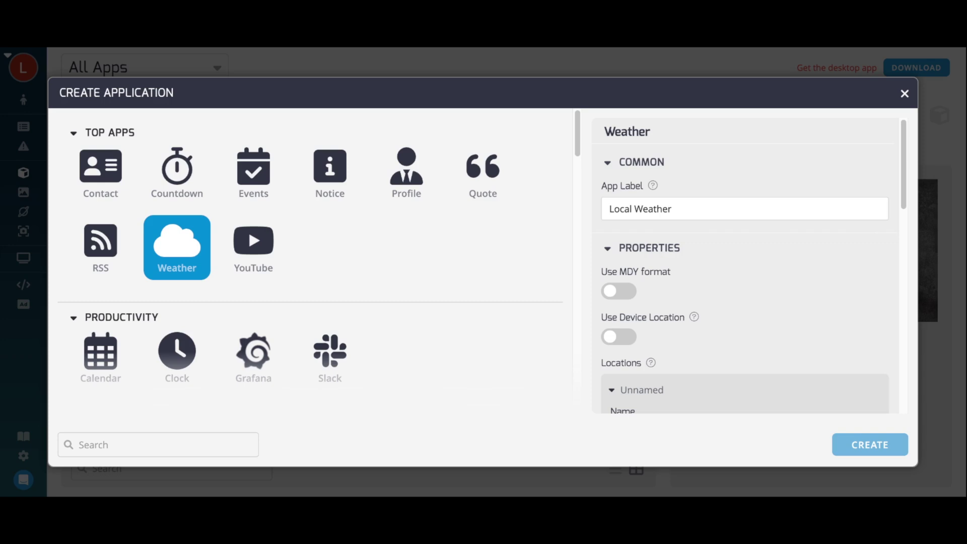
Turn on MDY date format and set the first location to 'Vancouver, BC, Canada'
left_click(617, 292)
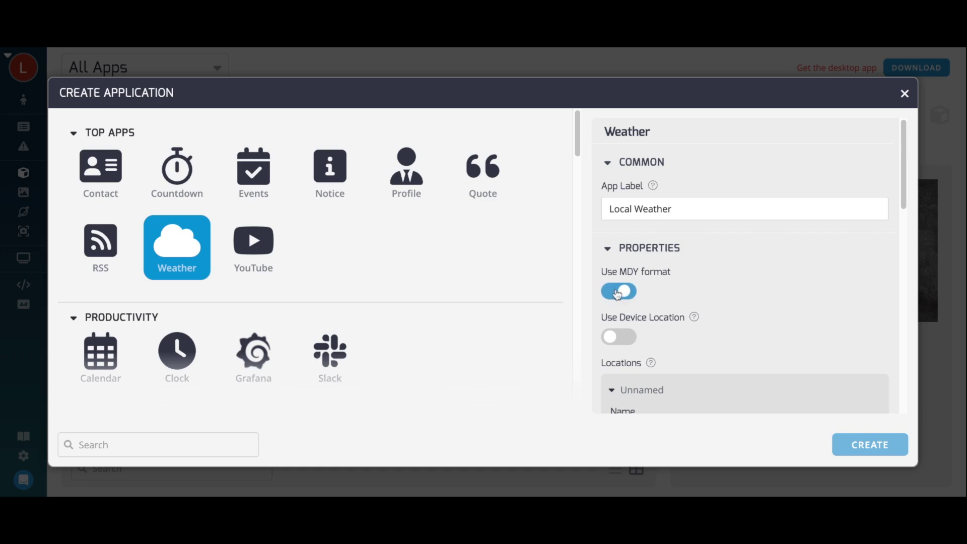
scroll(882, 215, "down", 5)
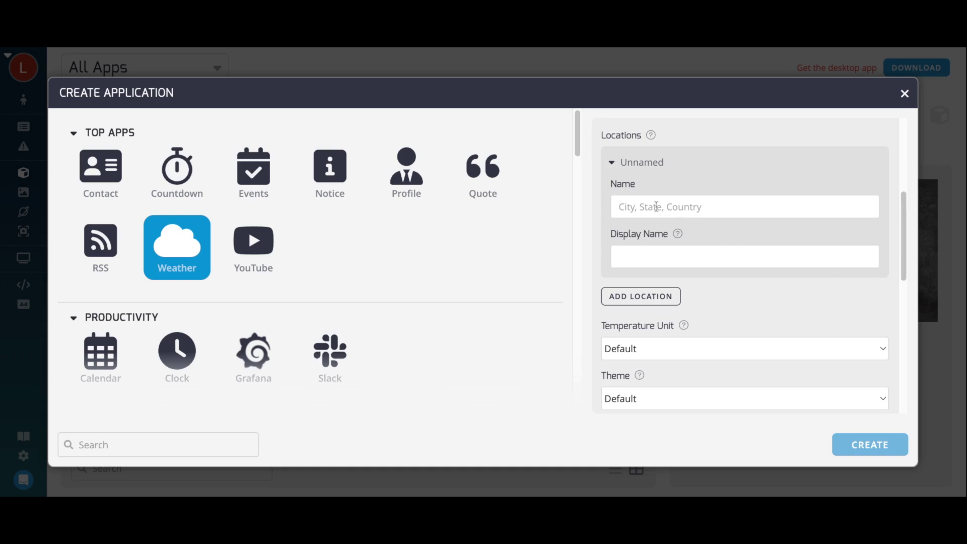
left_click(655, 206)
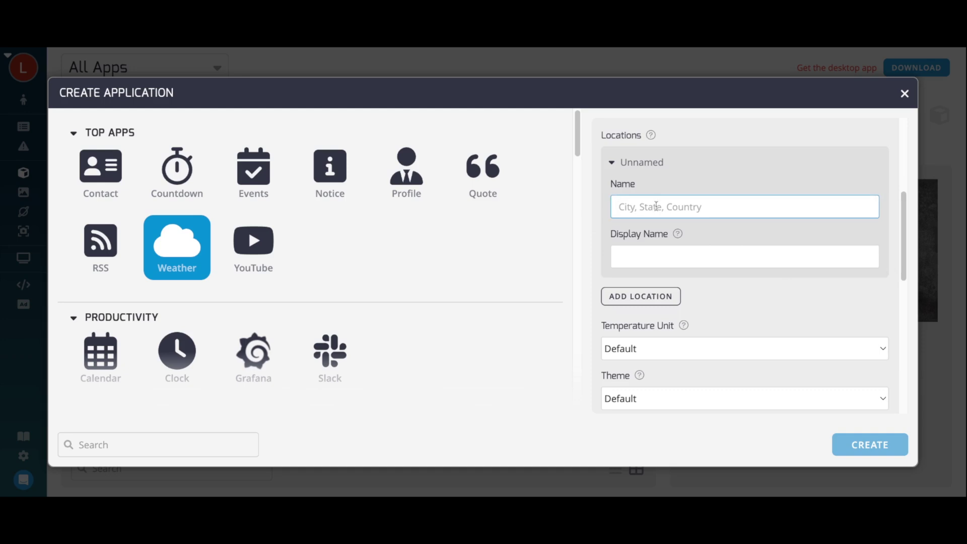
type("Vancouver,")
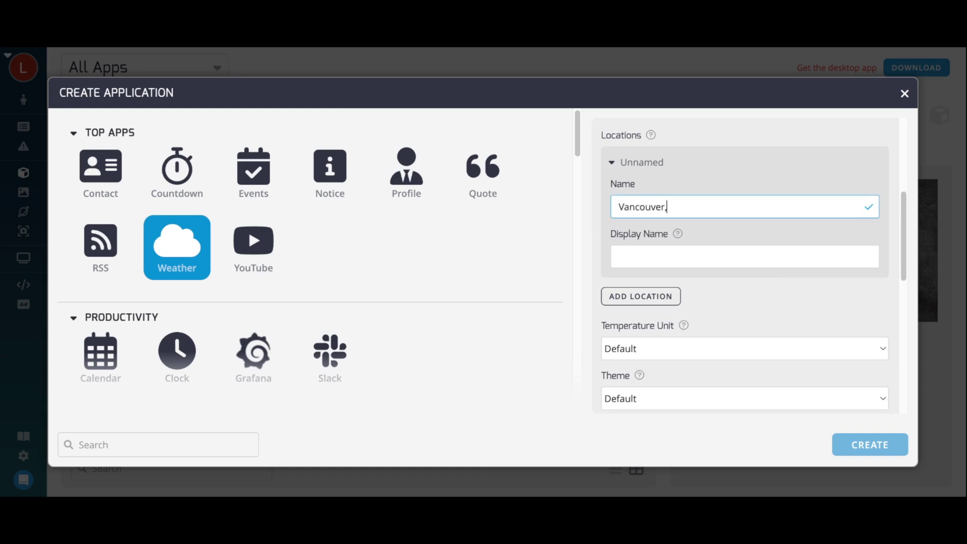
type(" BC, Canada")
left_click(868, 208)
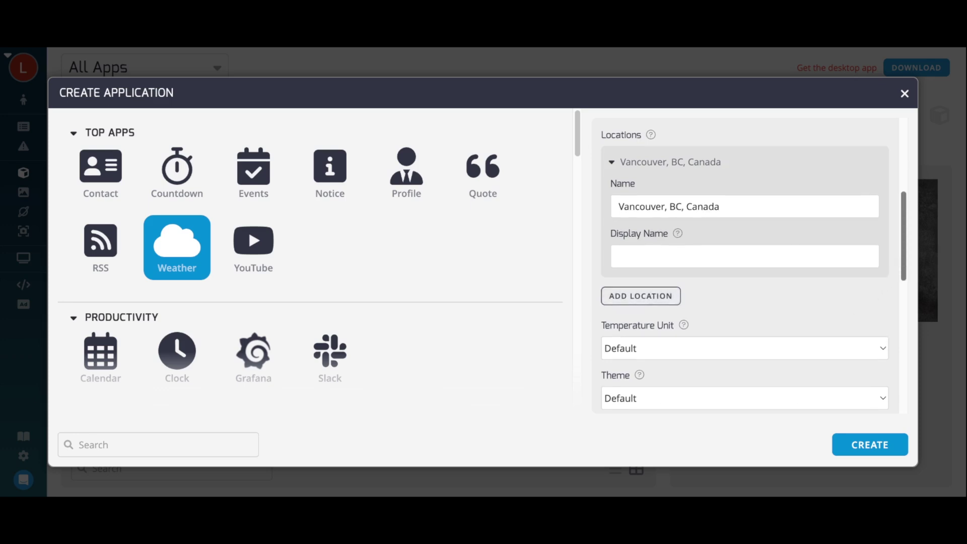
Set the temperature unit to Celsius, enable Hourly Forecast, and create the Local Weather app
scroll(752, 267, "down", 3)
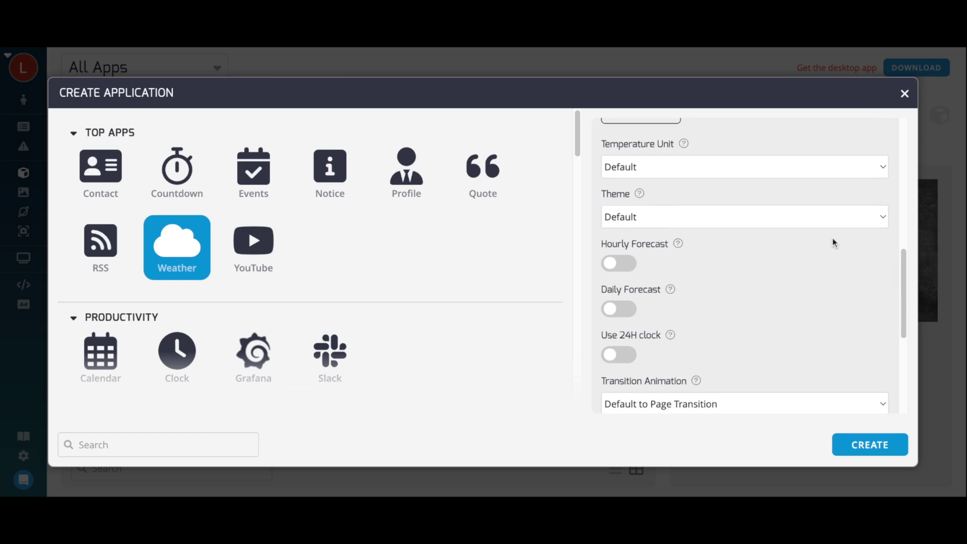
left_click(798, 176)
left_click(799, 202)
left_click(627, 265)
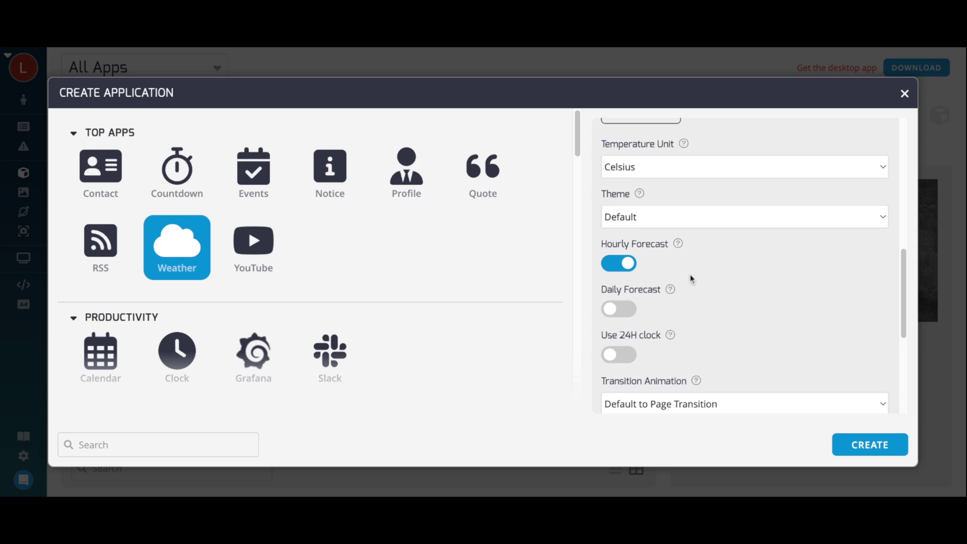
left_click(843, 457)
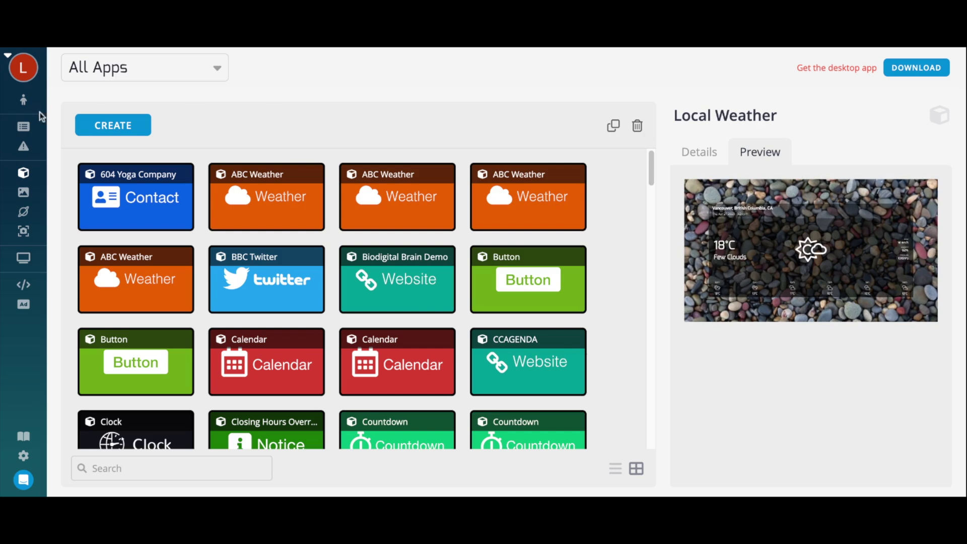
In the My First Playlist editor, add a blank page keeping the default name 'New Page'
left_click(19, 129)
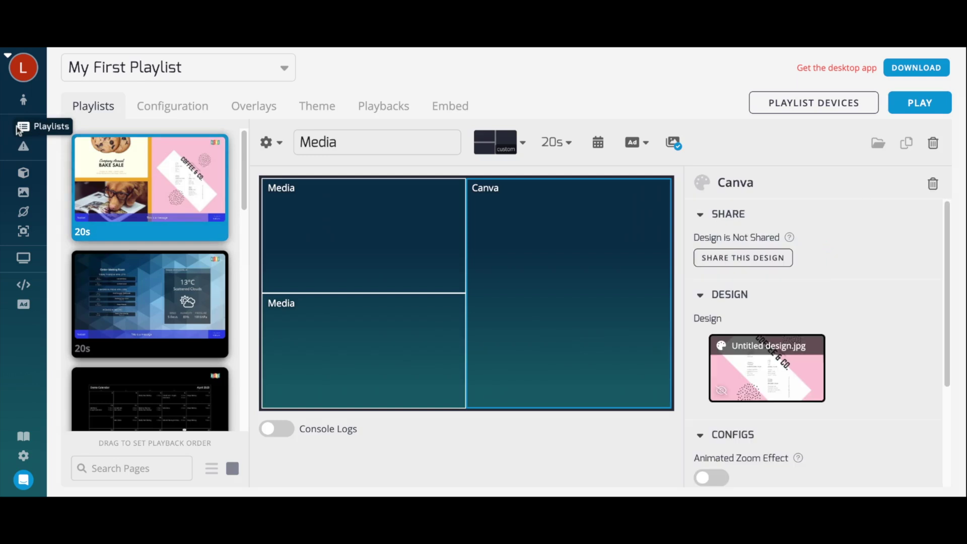
scroll(243, 145, "down", 2)
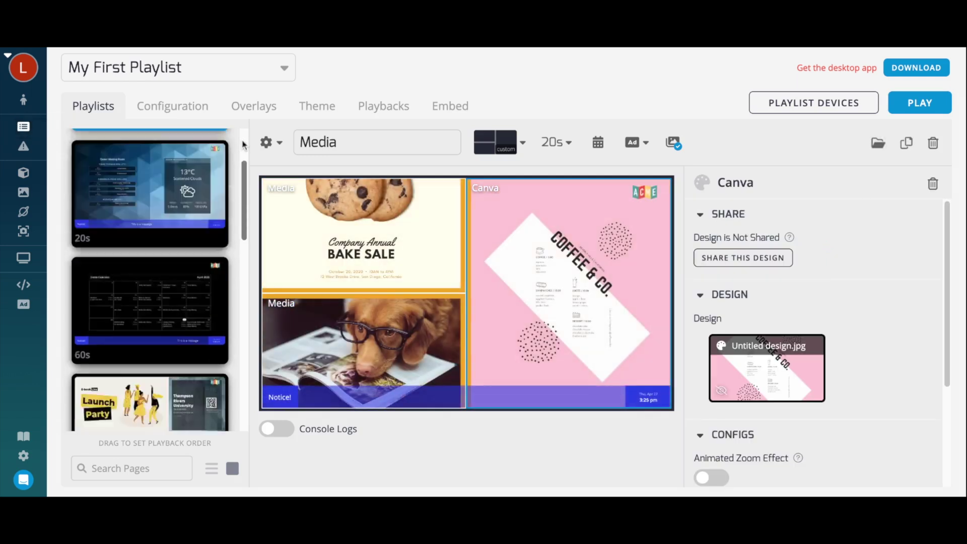
scroll(243, 145, "down", 5)
left_click(150, 415)
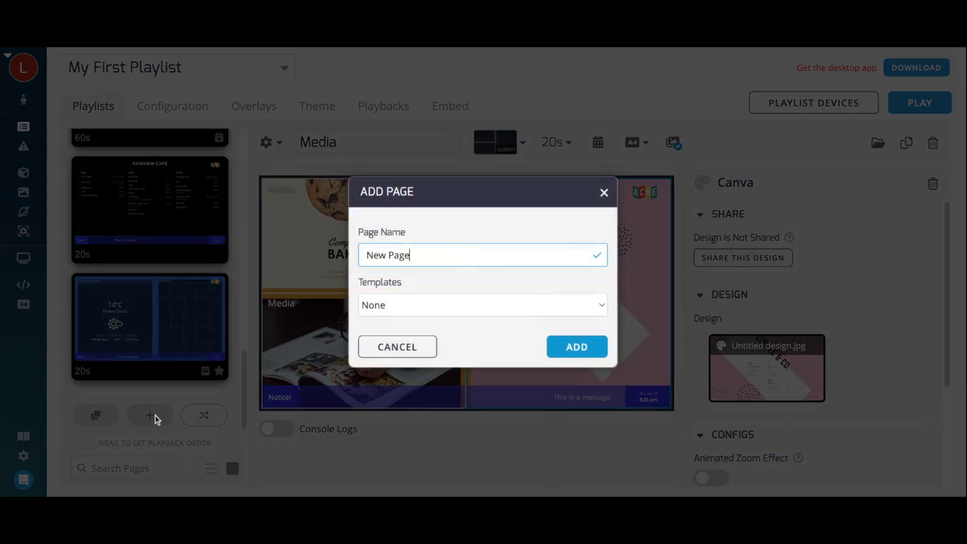
left_click(563, 347)
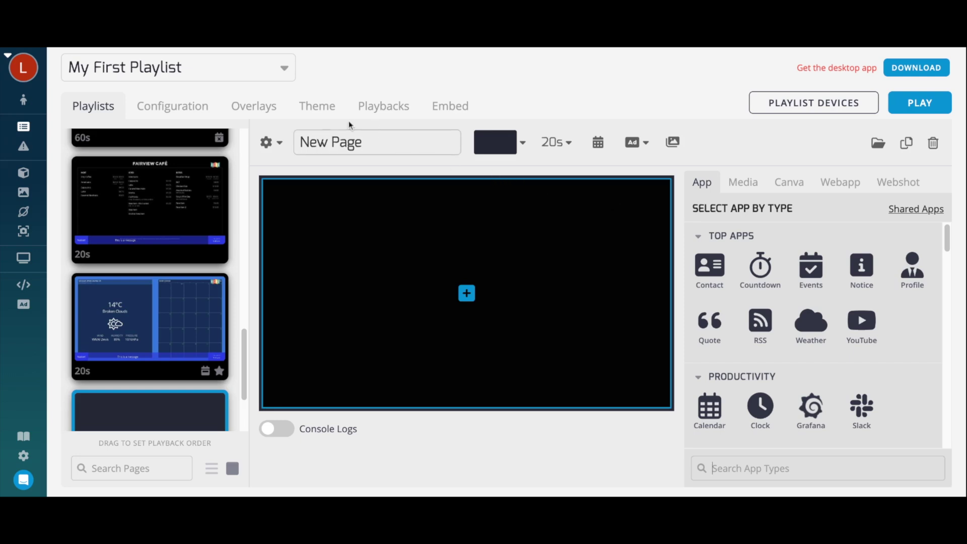
Choose Home from the user avatar menu to return to the dashboard
left_click(30, 74)
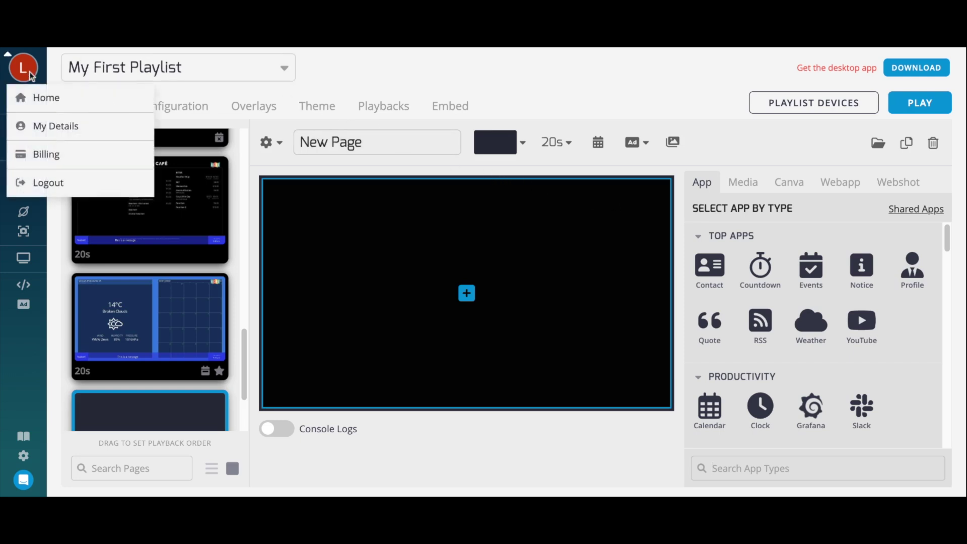
left_click(35, 97)
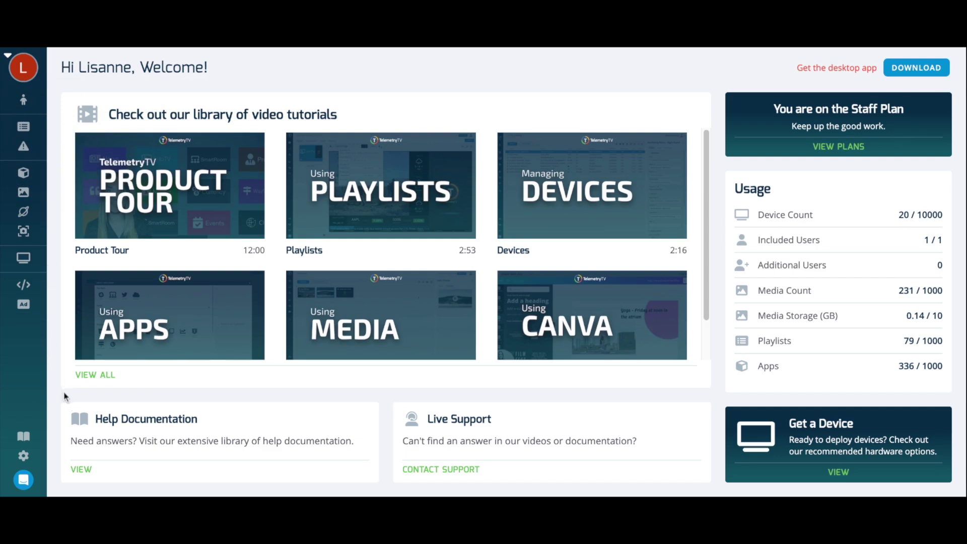